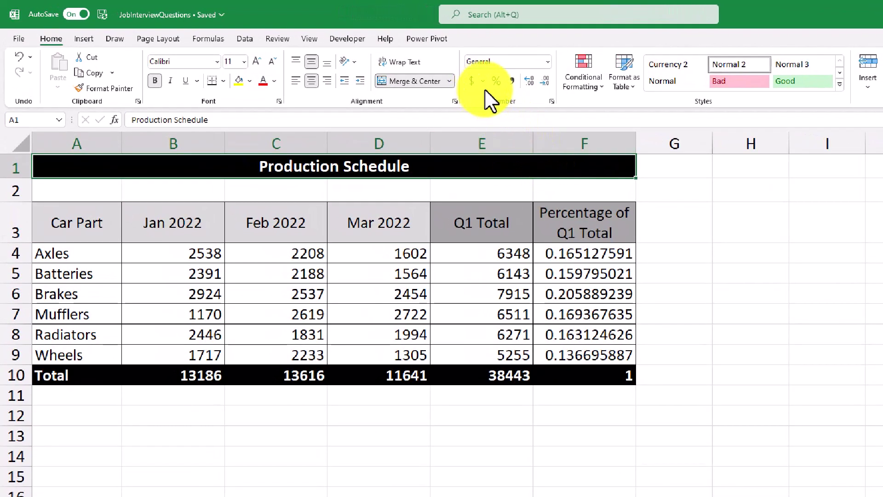
click(548, 62)
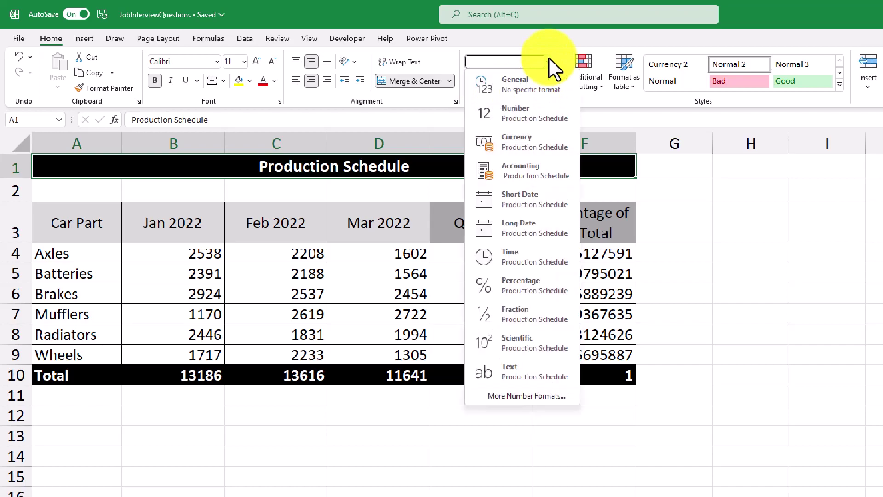
click(454, 170)
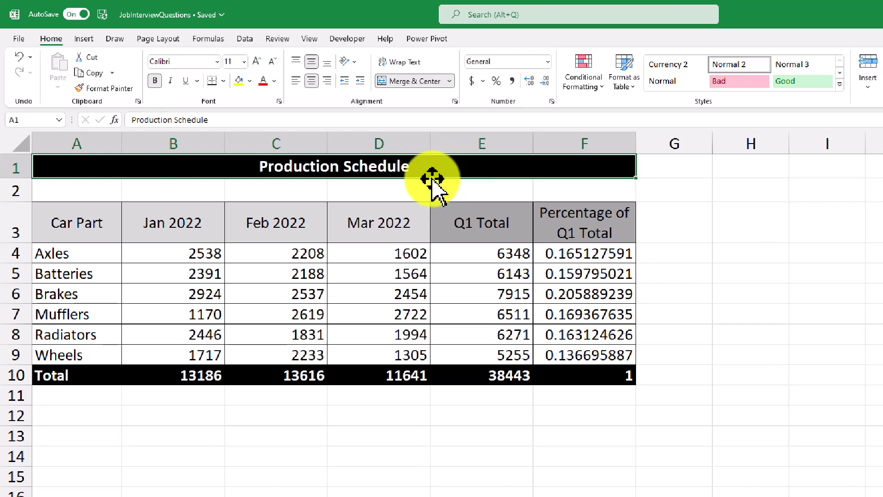
Step: Format B4:E10 in Comma Style with no decimals, and column F's values as percentages
drag(198, 256, 489, 370)
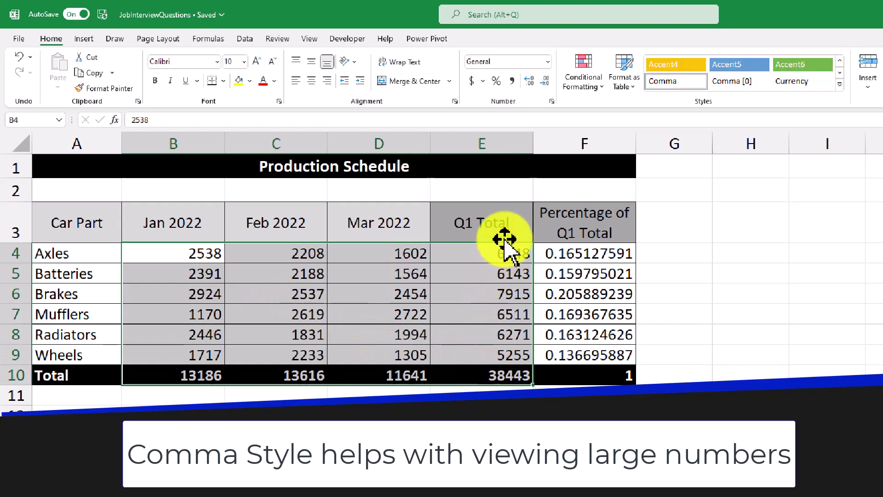
click(512, 80)
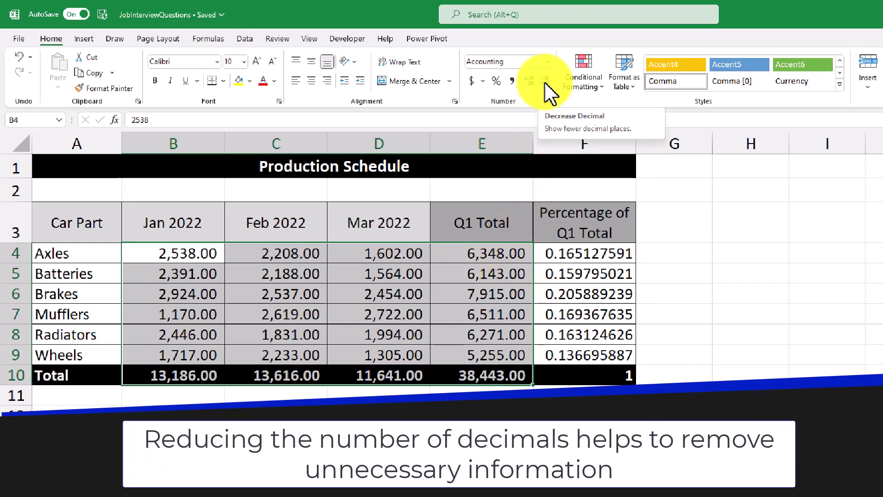
click(545, 83)
click(545, 83)
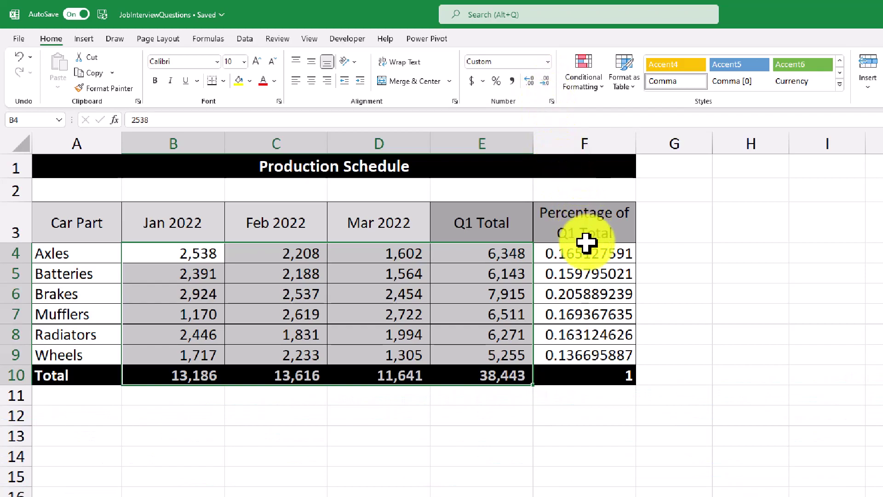
drag(590, 252, 596, 372)
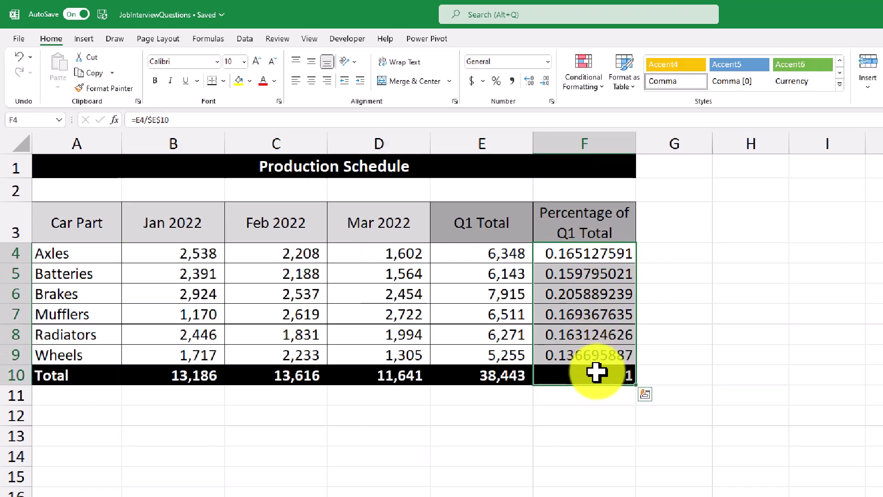
click(497, 81)
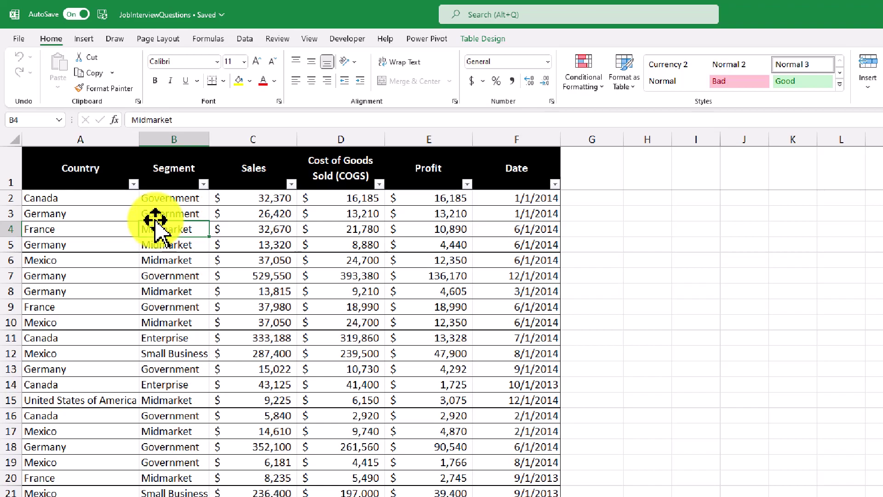
Step: Scroll the Q3 sales table, select a cell in it, and show the Insert ribbon
scroll(284, 289, down, 12)
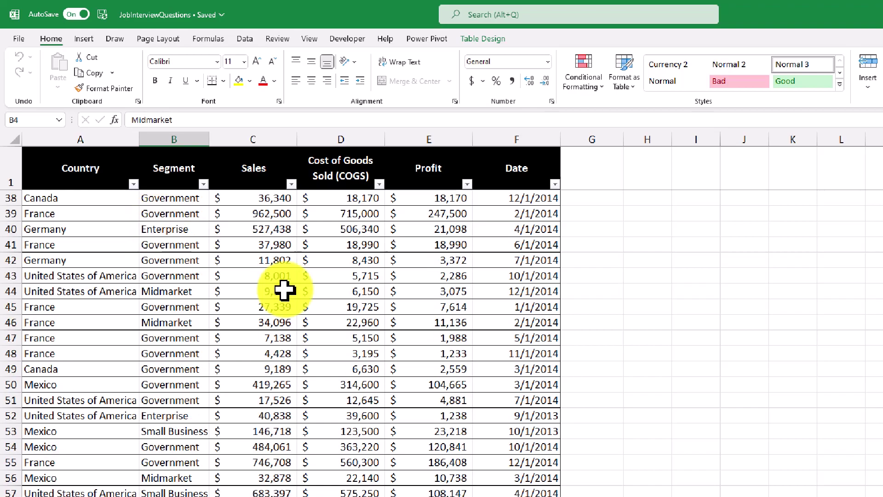
click(268, 168)
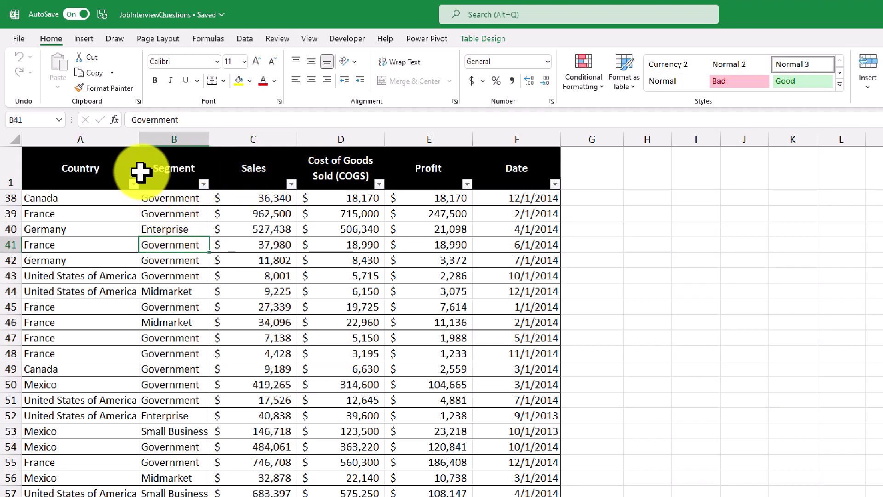
click(84, 40)
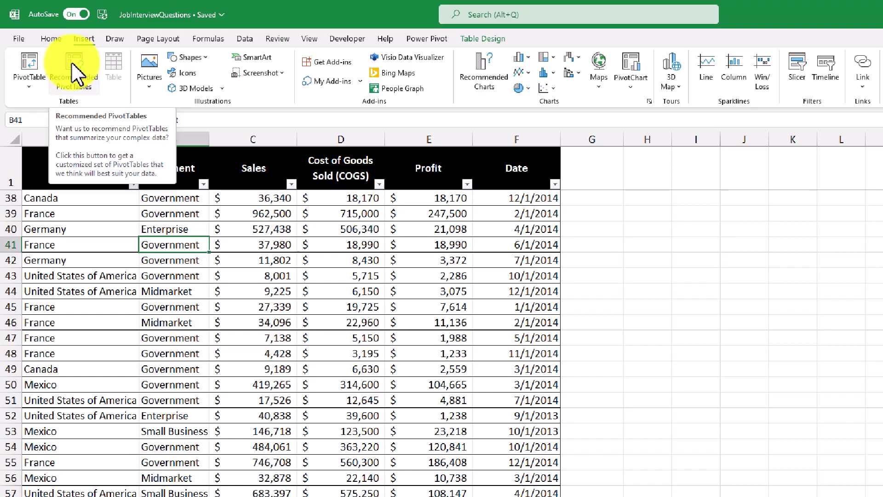
Step: Insert the recommended Sum of Profit by Country pivot table on a new sheet
click(74, 75)
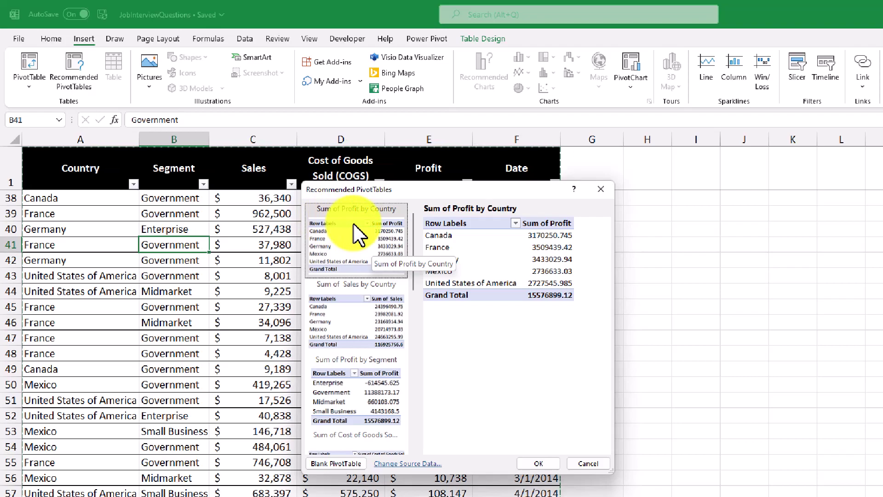
click(543, 463)
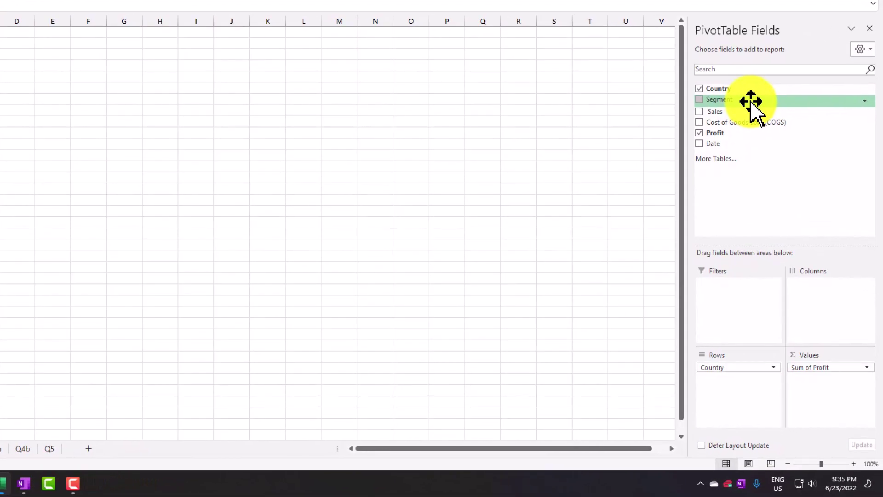
Step: Add the Segment field to the pivot's Columns area
drag(752, 107, 836, 339)
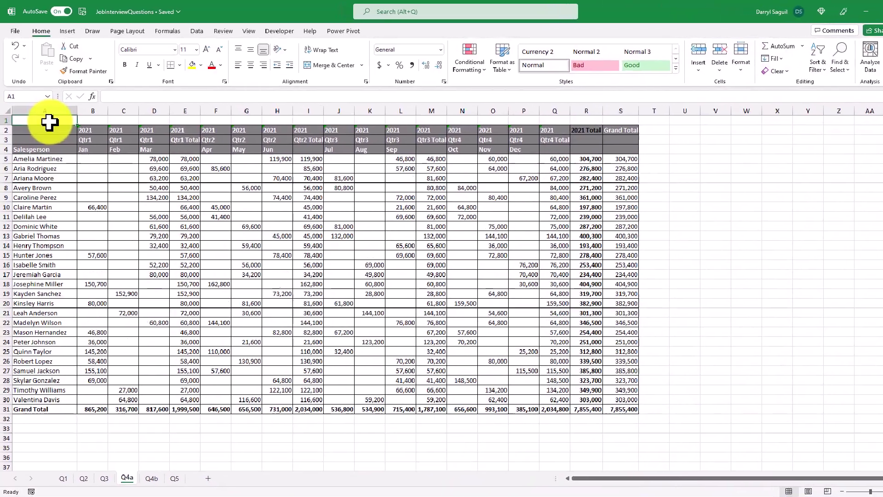
Step: From cell A1, undo the change to remove the 2021 Total column
click(46, 116)
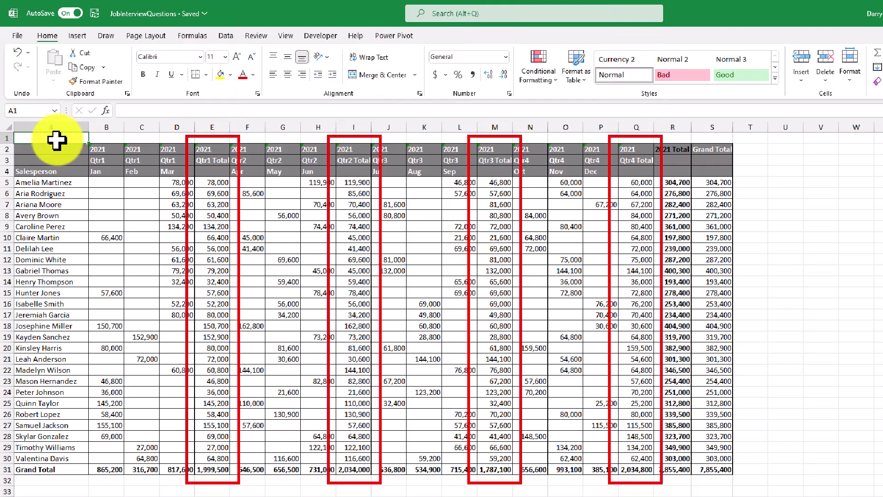
key(ctrl+z)
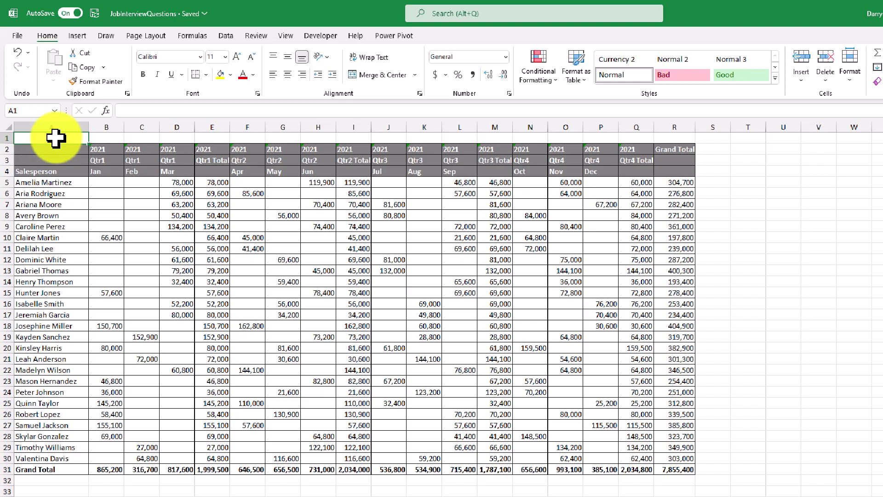
Step: Start recording a new macro named 'Delete'
click(284, 37)
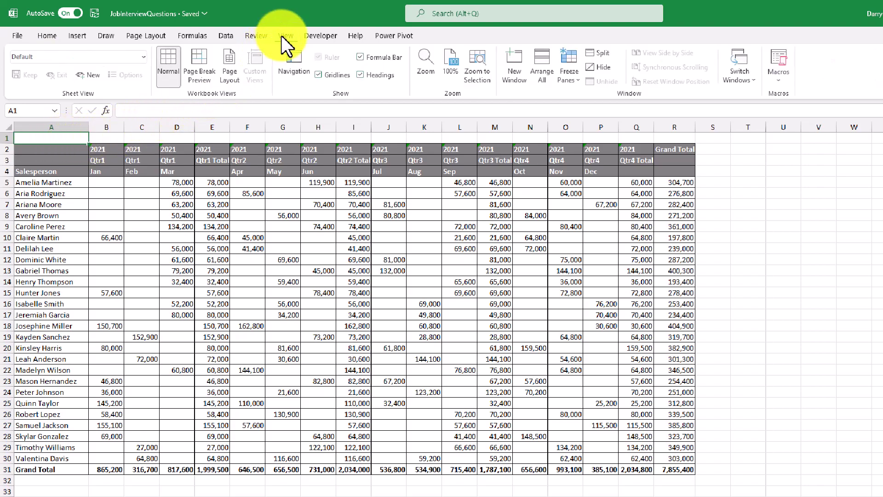
click(782, 76)
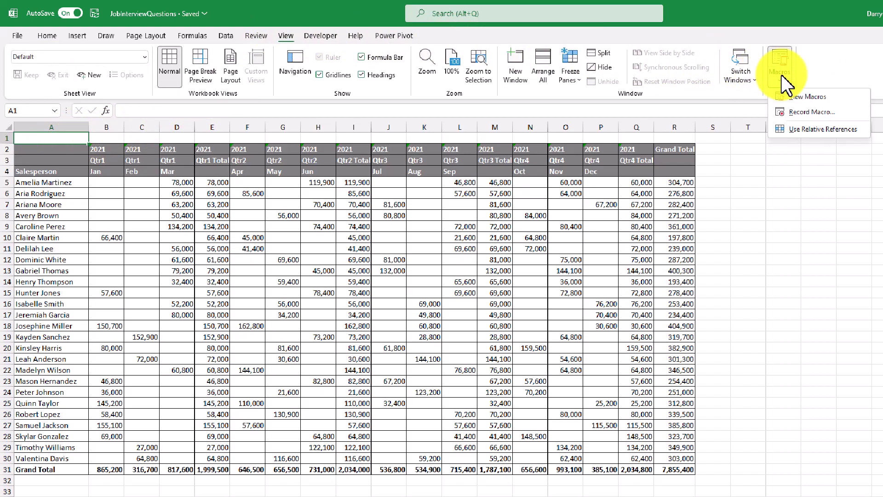
click(804, 111)
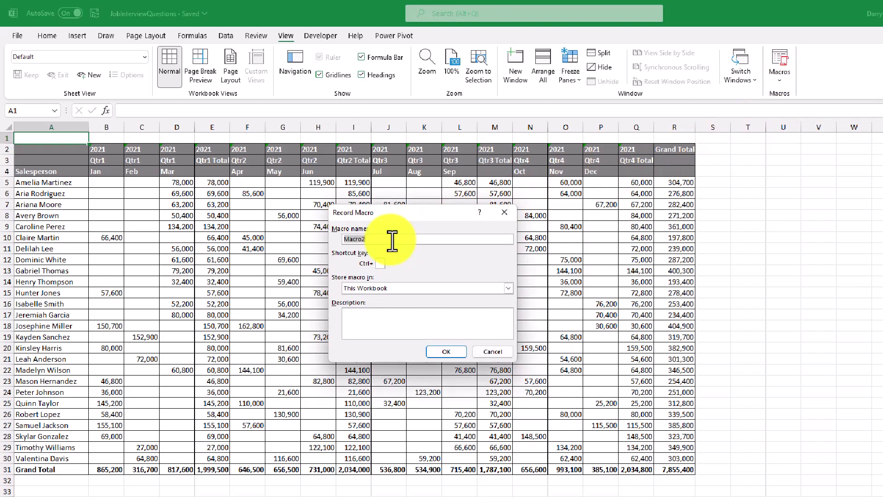
text(Delete)
click(445, 351)
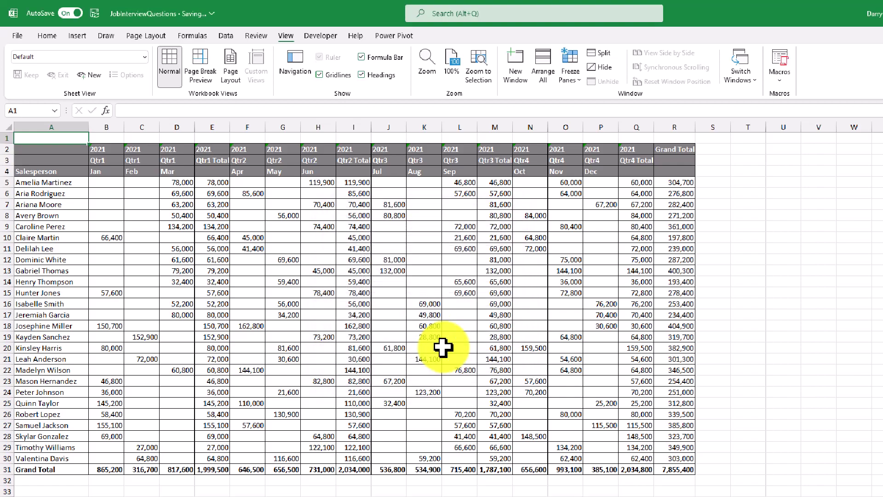
Step: Delete the Qtr1, Qtr2, Qtr3 and Qtr4 Total columns, then stop the macro recording
right_click(219, 126)
click(272, 251)
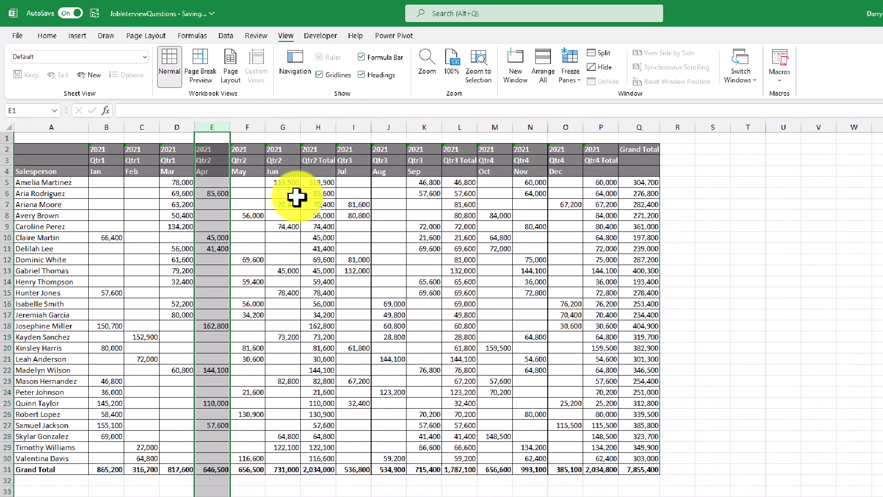
right_click(319, 126)
click(360, 252)
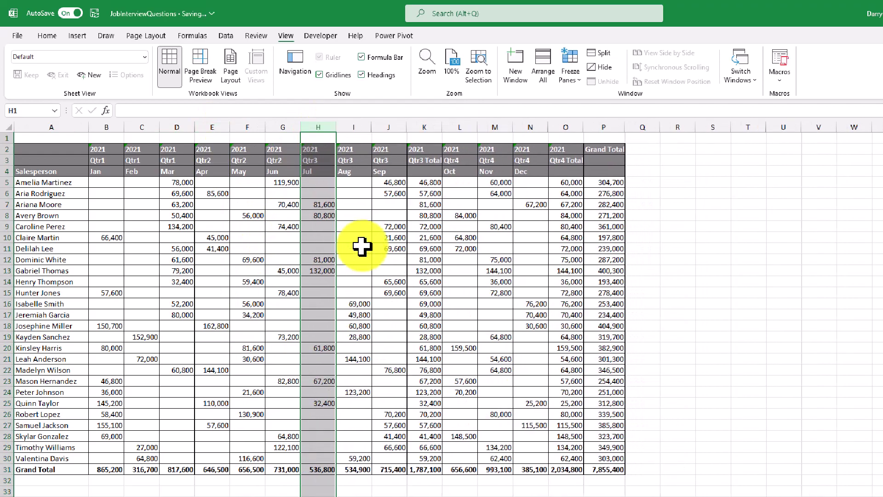
right_click(417, 128)
click(457, 254)
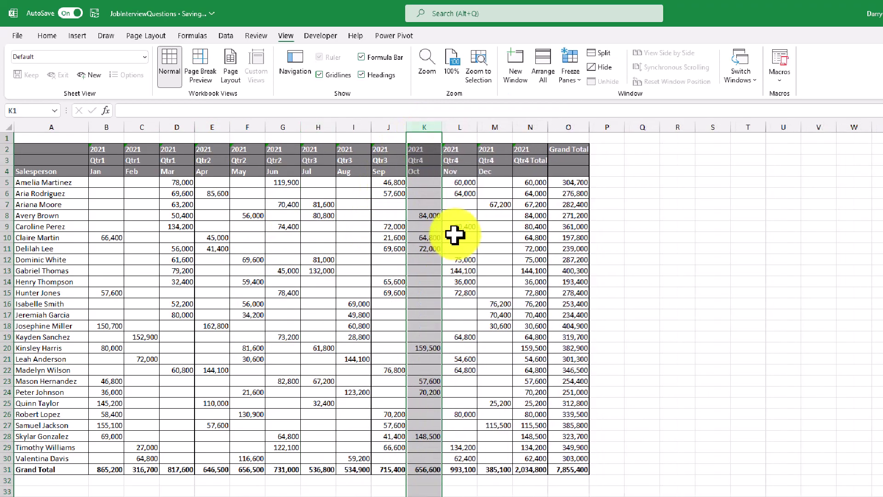
right_click(523, 124)
click(553, 253)
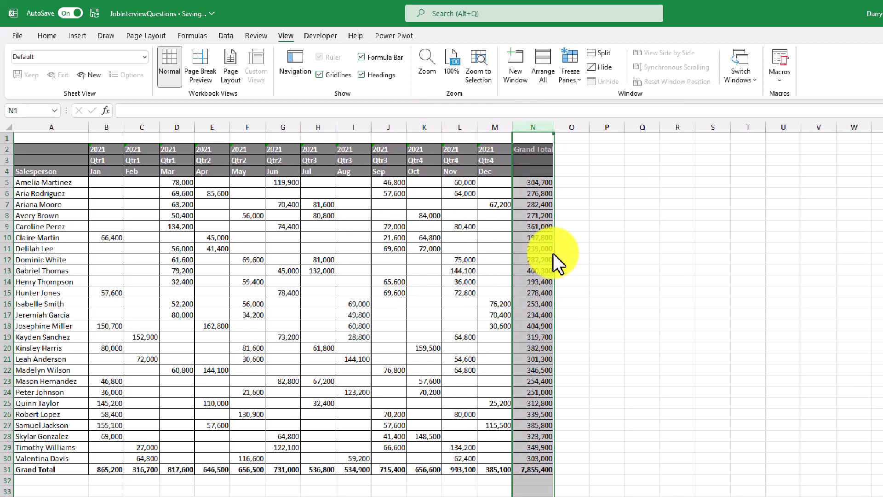
click(779, 79)
click(800, 111)
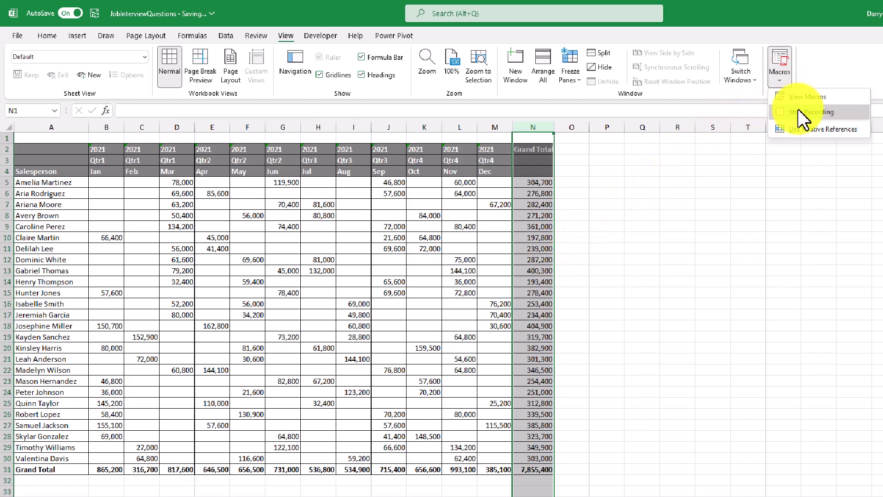
Step: Run the recorded Delete macro from the View Macros list on this sheet
click(800, 113)
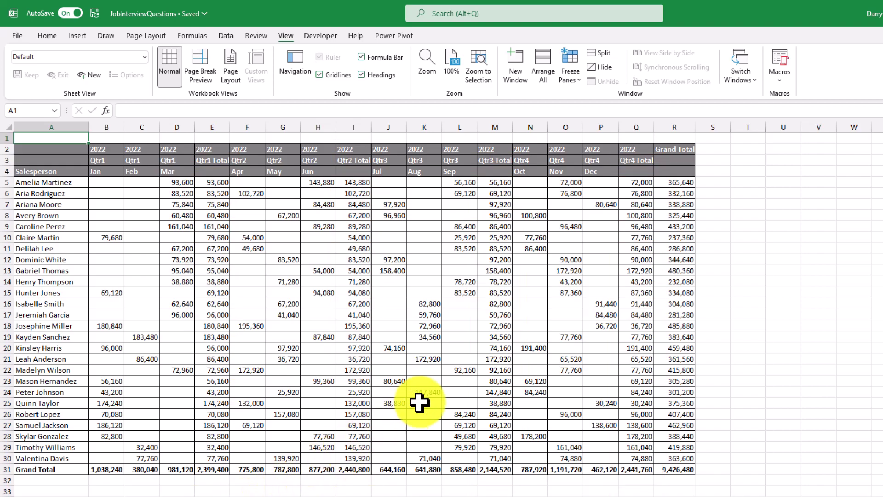
click(782, 83)
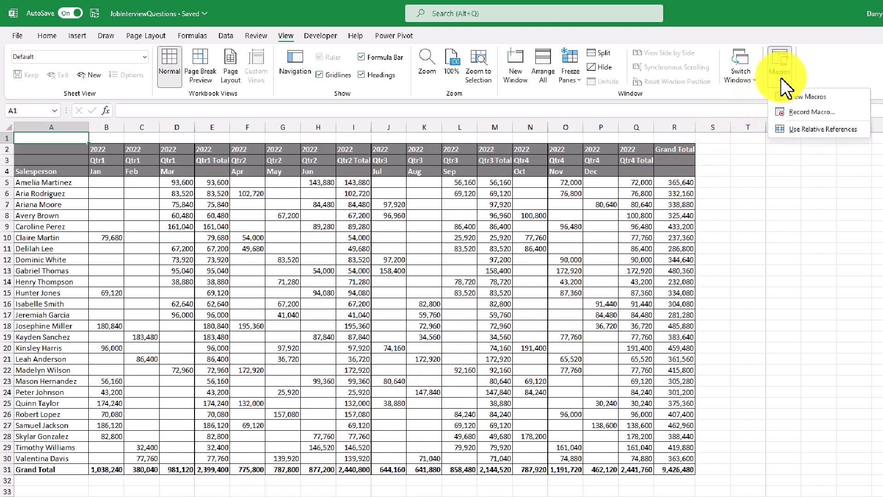
click(800, 97)
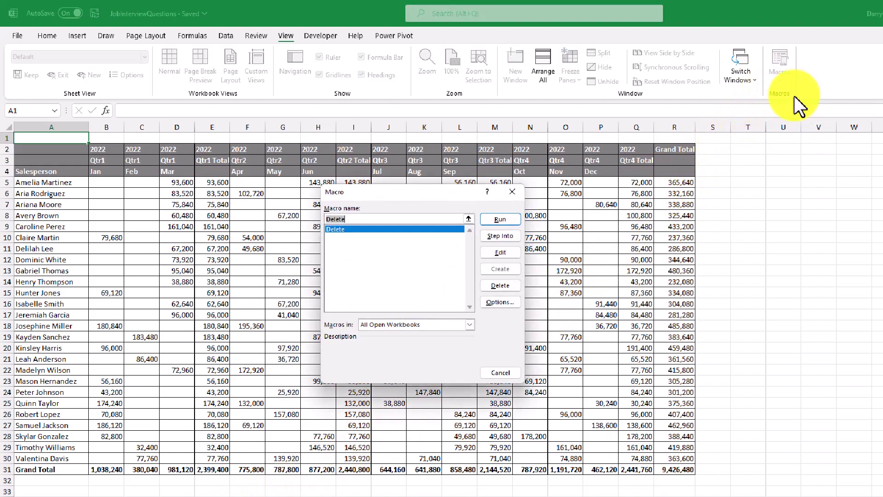
click(501, 219)
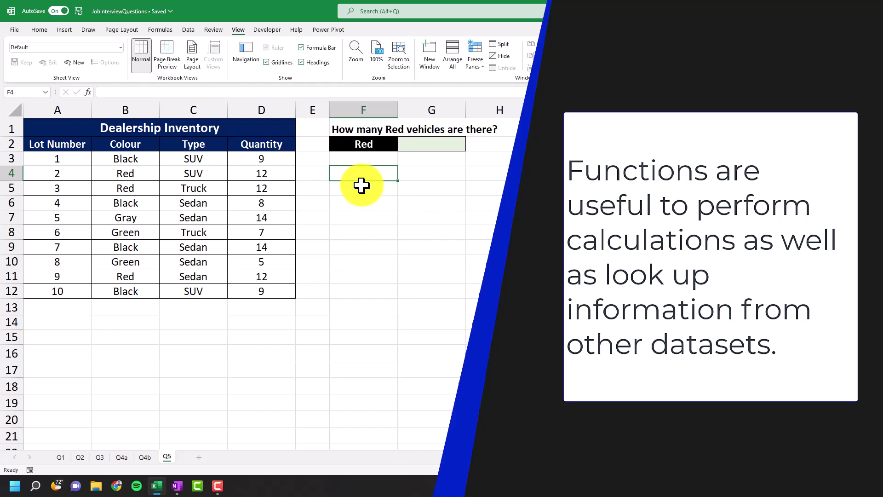
click(364, 200)
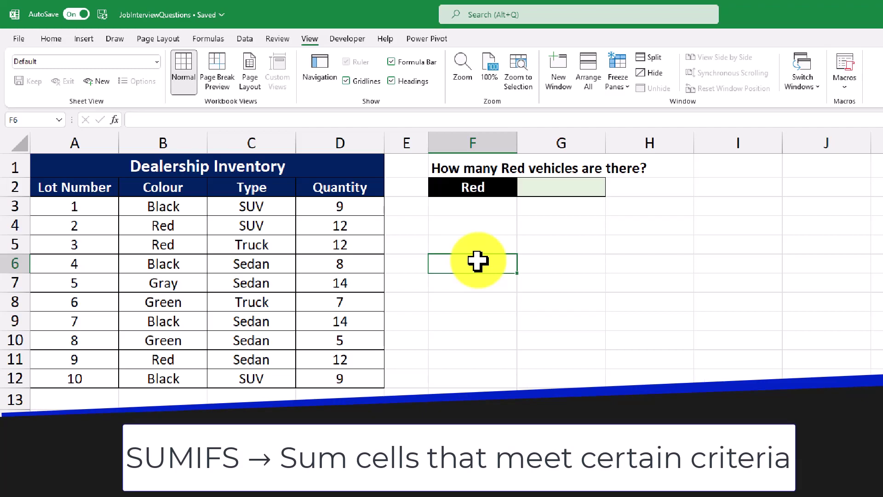
Step: Enter =SUMIFS(D3:D12,B3:B12,F2) in G2, returning 36 Red vehicles
click(480, 246)
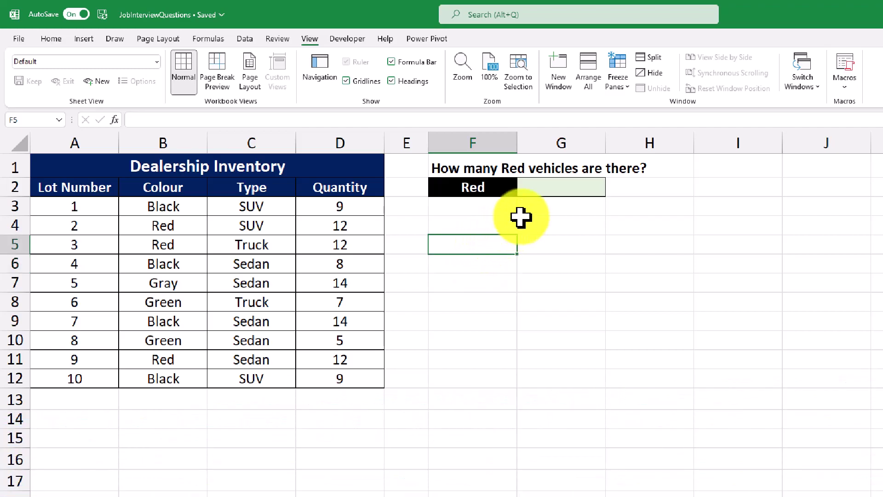
click(544, 190)
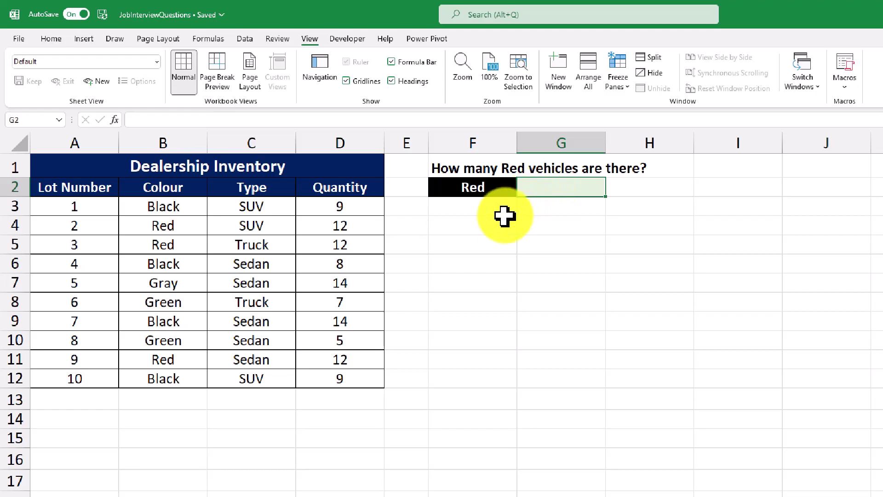
text(=sumi)
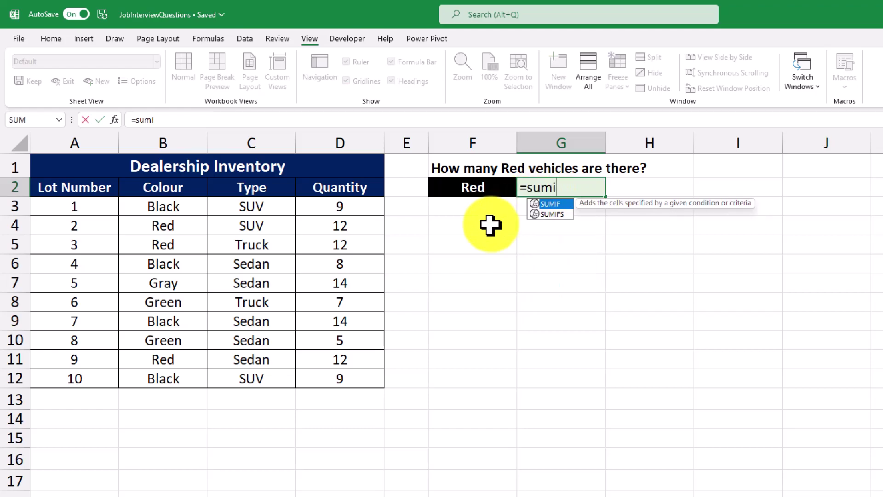
double_click(553, 215)
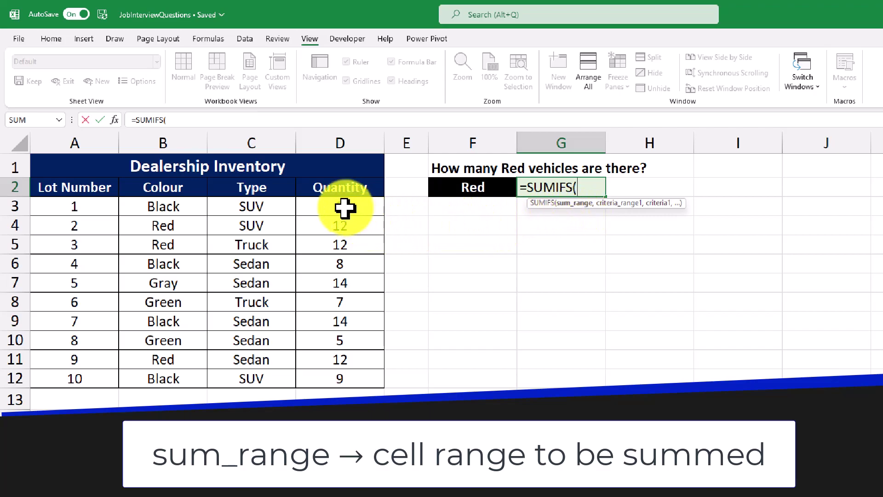
drag(345, 207, 349, 373)
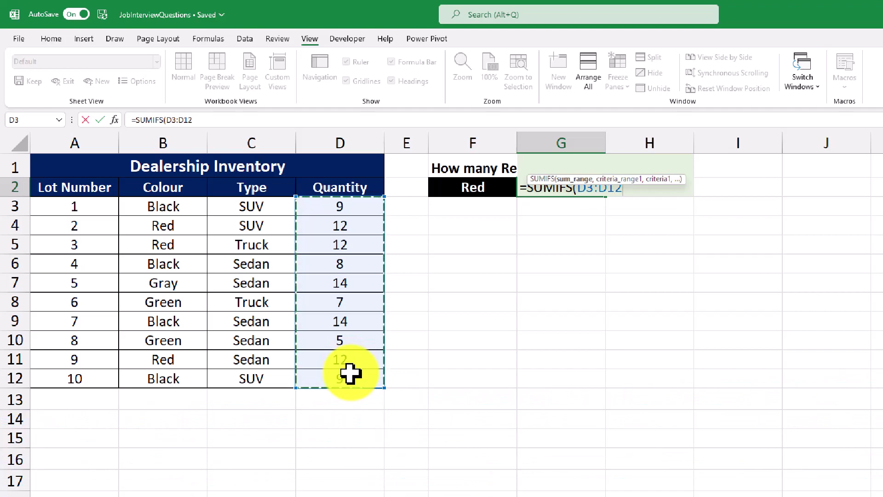
text(,)
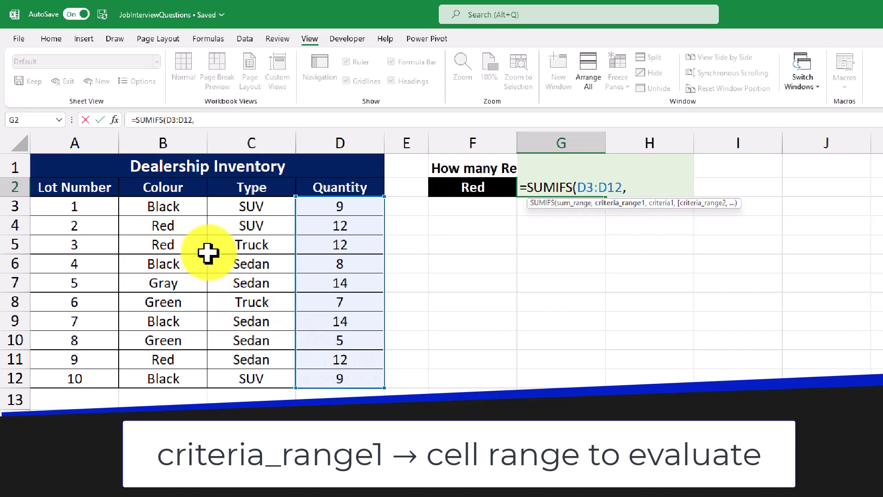
click(182, 205)
drag(181, 205, 184, 371)
text(,)
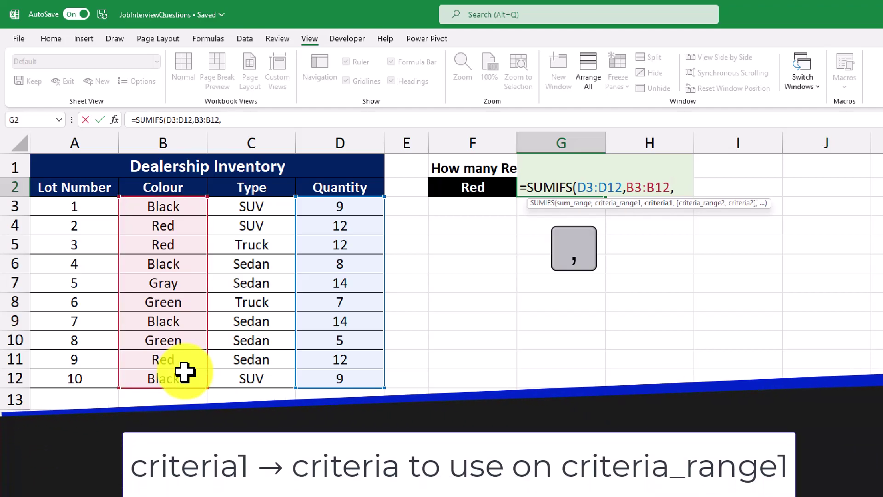
click(463, 189)
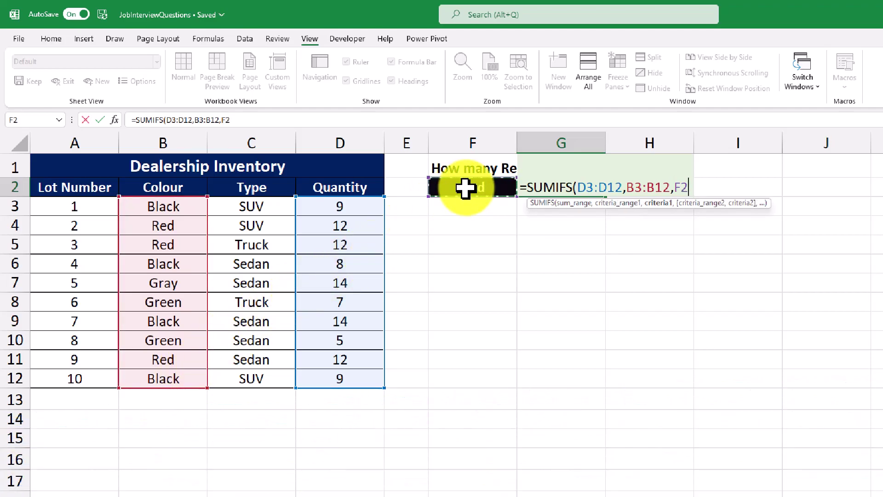
key(Return)
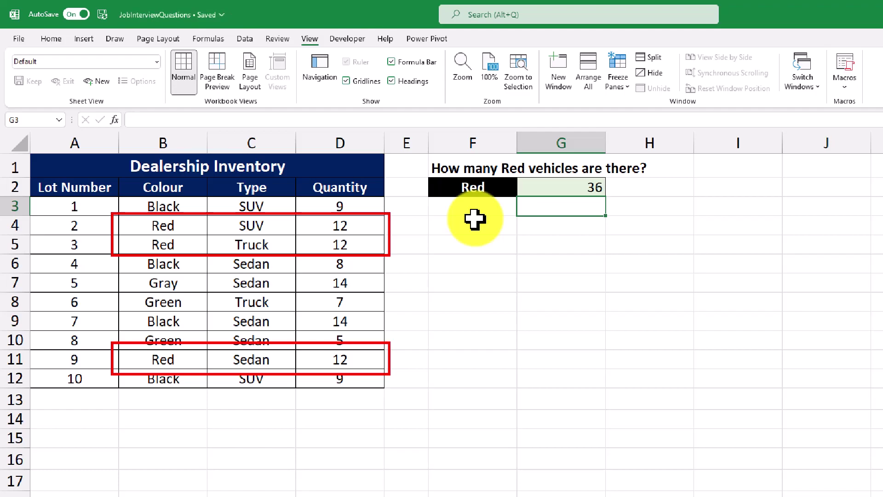
Step: Replace Red with Black in F2, making G2's SUMIFS return 40
key(Left)
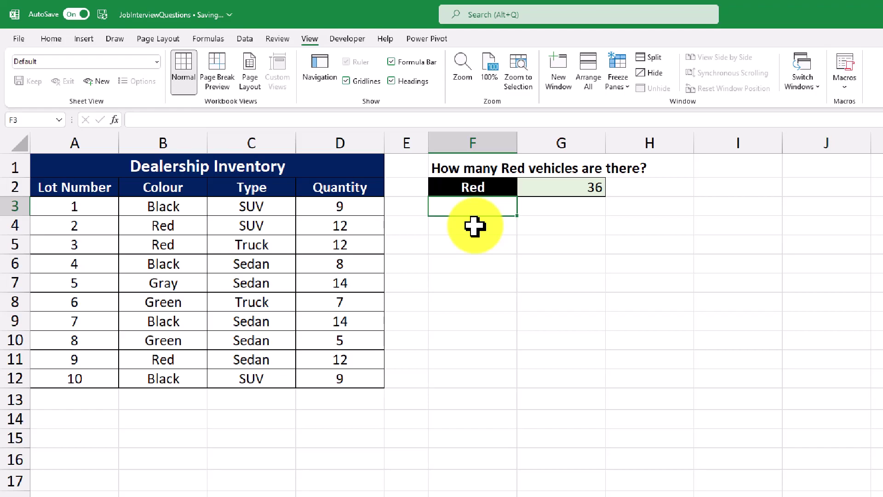
click(492, 189)
text(Black)
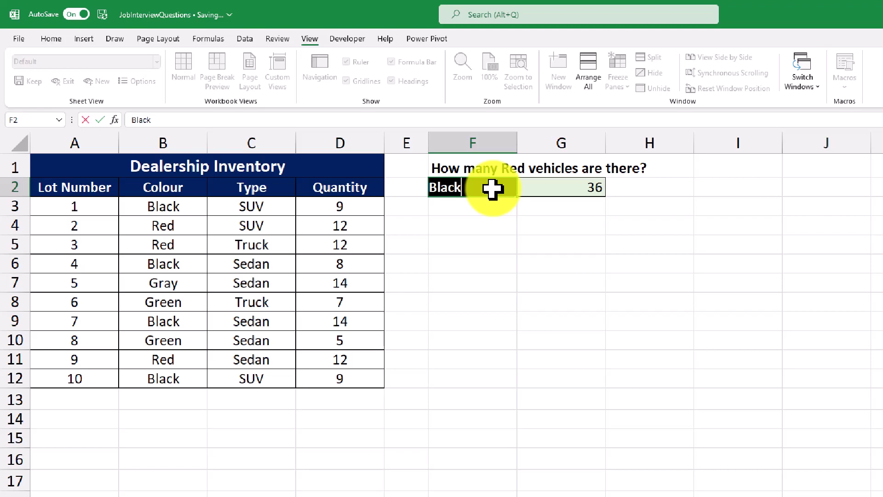
key(Return)
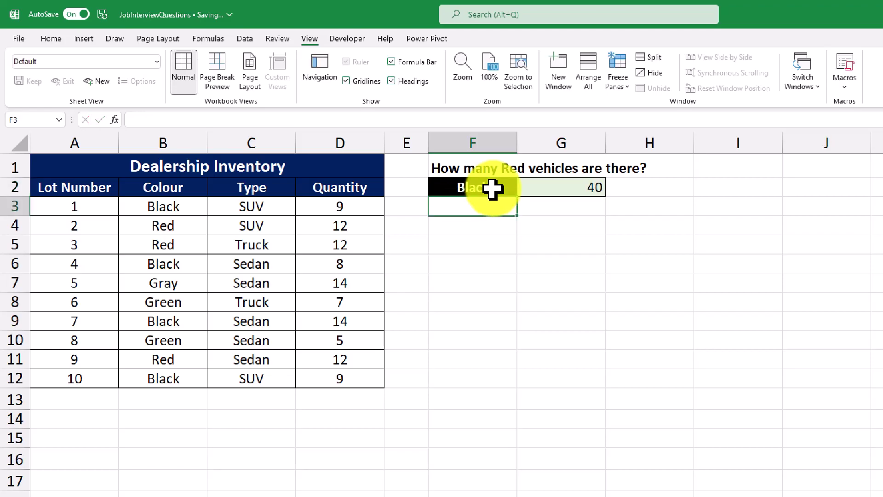